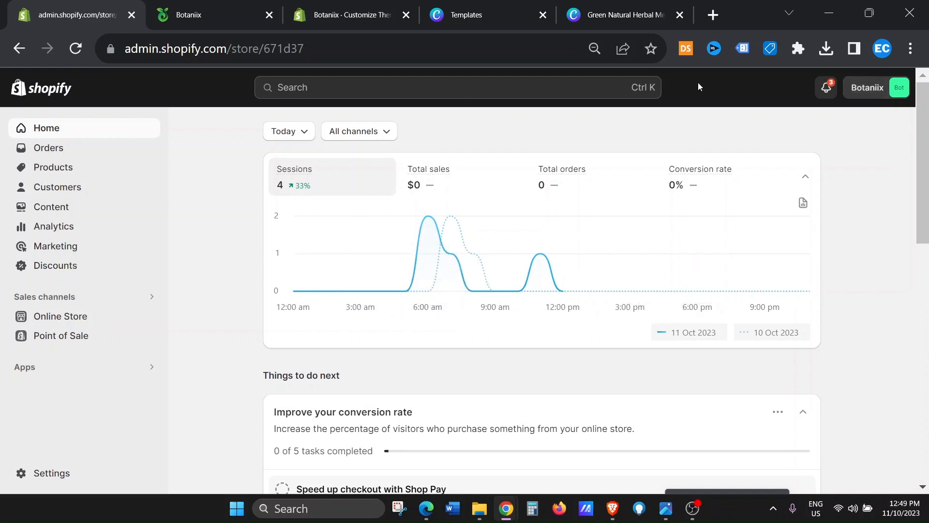
# - View the Botaniix storefront, and switch to Canva and open its home page
pyautogui.click(197, 5)
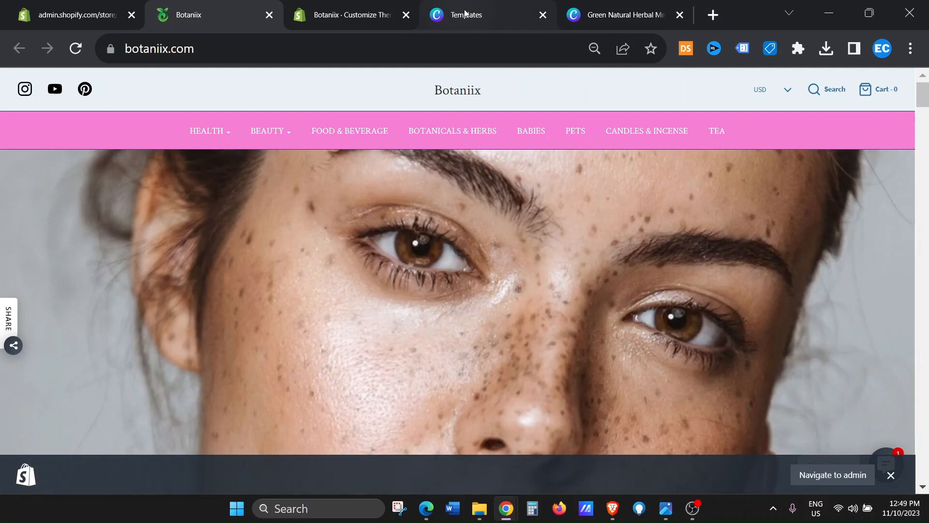
pyautogui.click(462, 14)
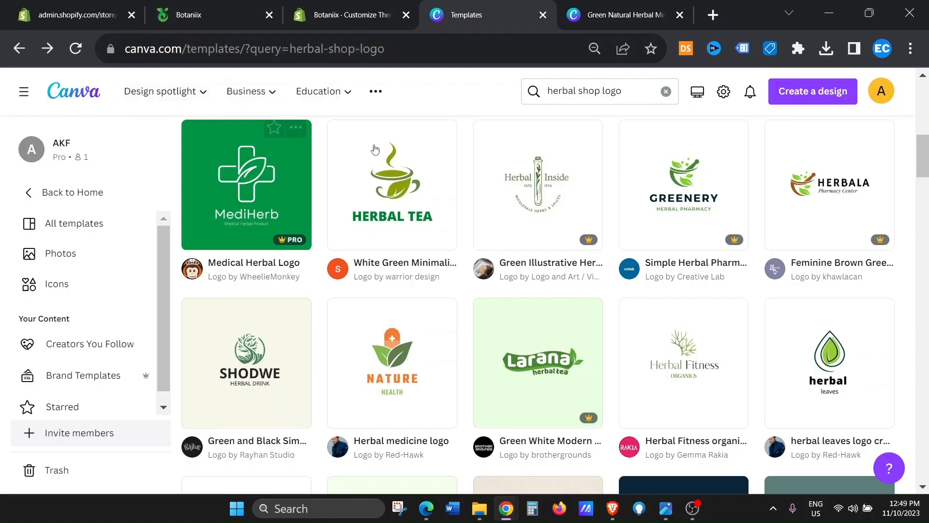
pyautogui.click(70, 97)
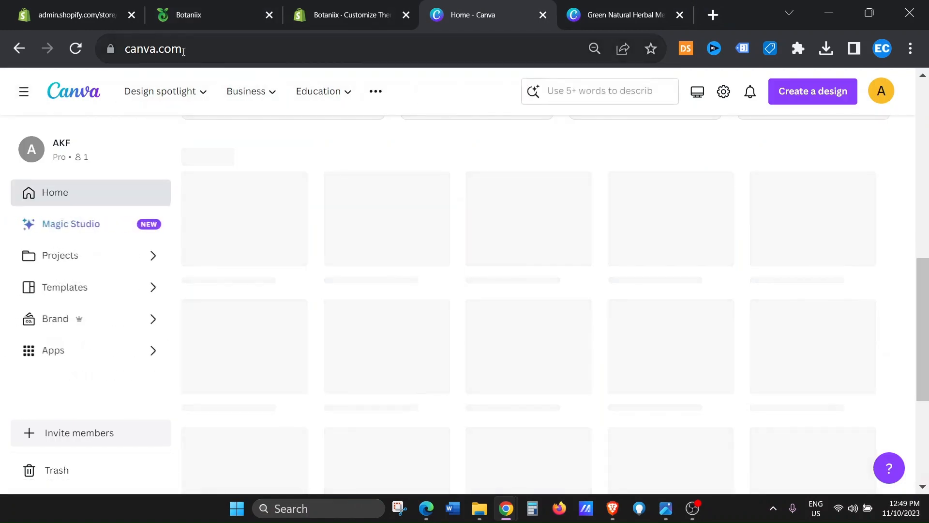
pyautogui.click(193, 48)
pyautogui.moveTo(192, 48); pyautogui.dragTo(101, 48)
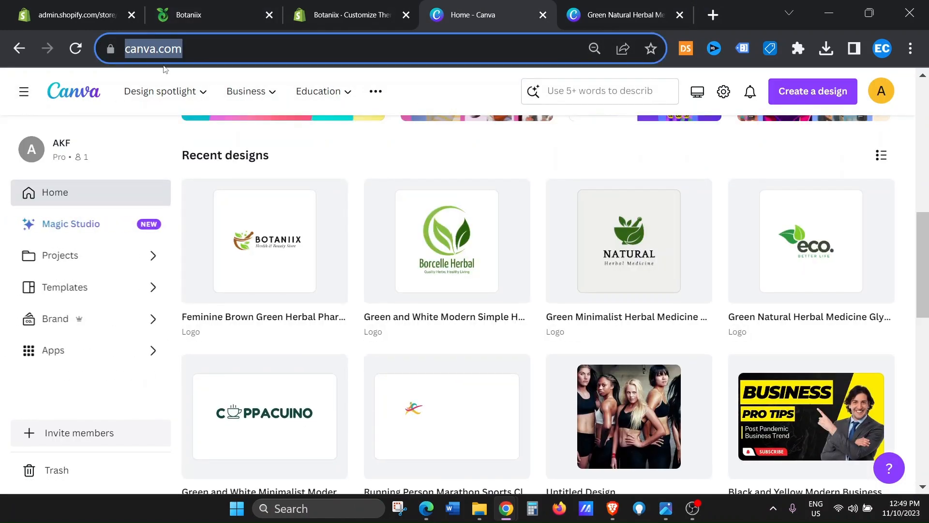
pyautogui.scroll(10, 472, 182)
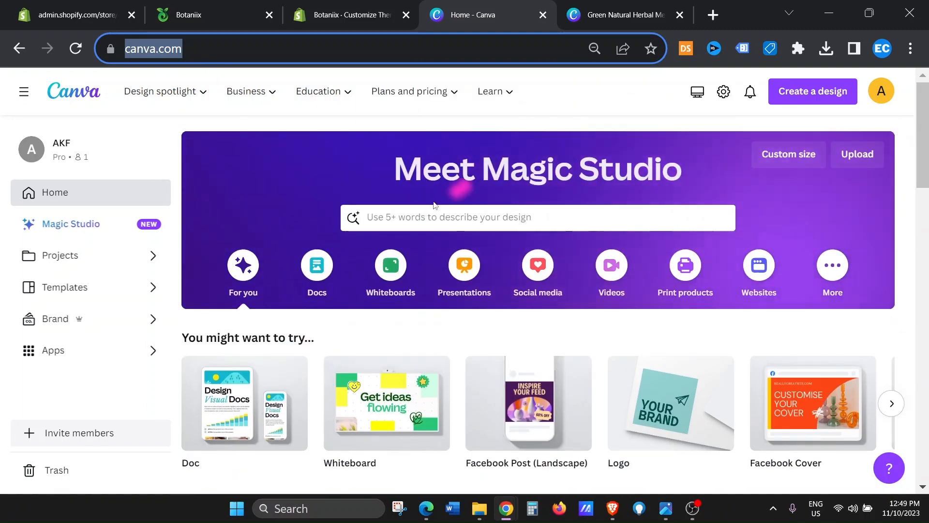
# - Search Canva's templates for "herbal shop logo"
pyautogui.click(415, 218)
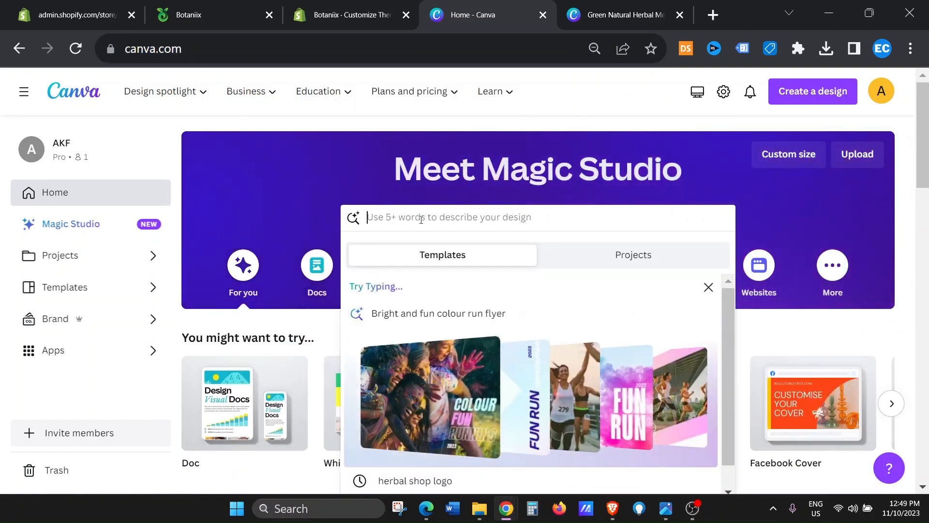
pyautogui.click(205, 2)
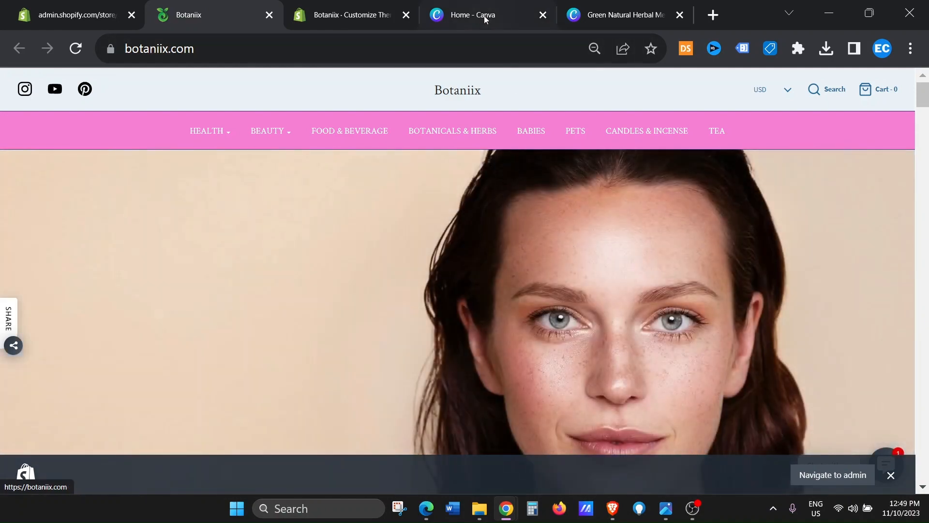
pyautogui.click(484, 18)
pyautogui.click(401, 217)
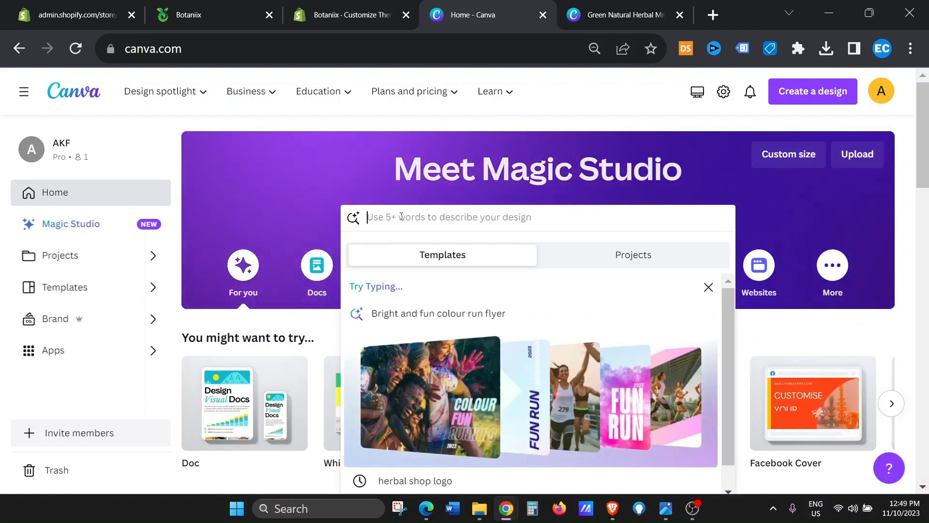
pyautogui.write('herba')
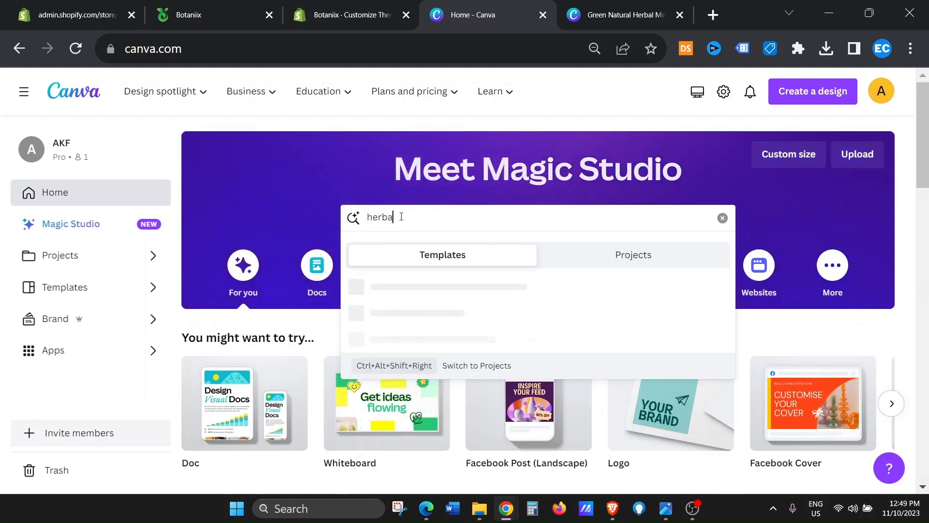
pyautogui.write('l shop ')
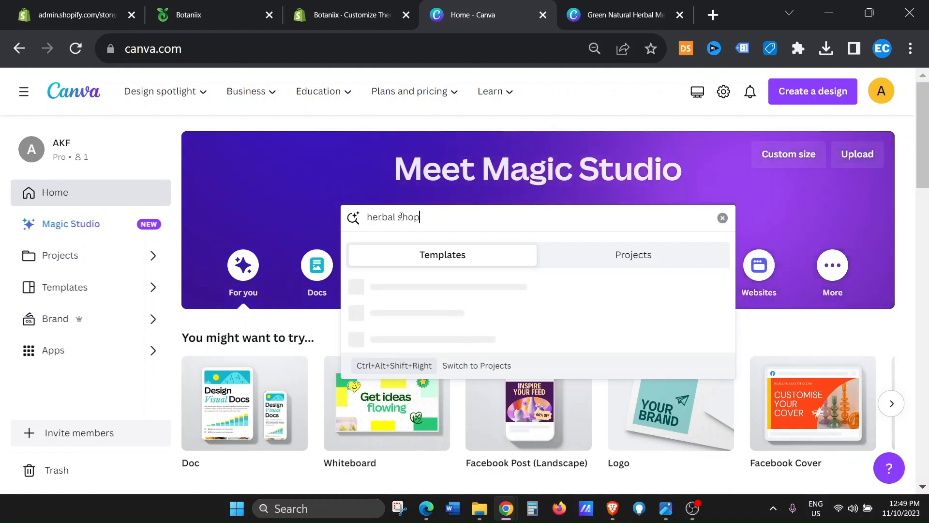
pyautogui.write('logo')
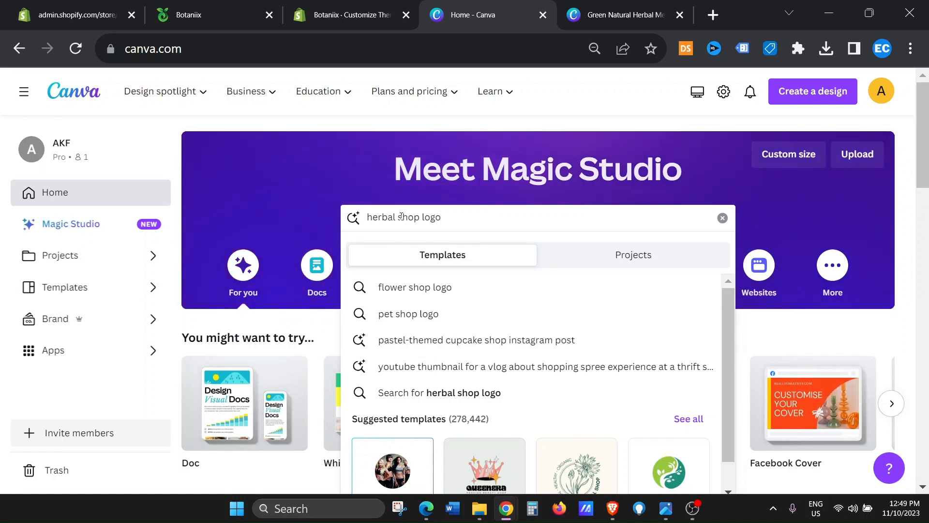
pyautogui.press('Return')
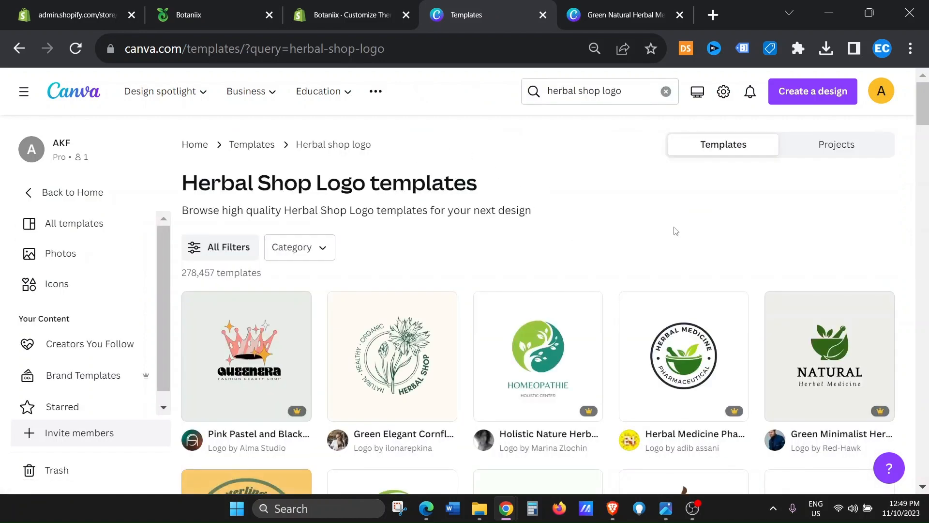
# - Browse the herbal shop logo templates and compare their designs for one that suits the store
pyautogui.scroll(-3, 654, 225)
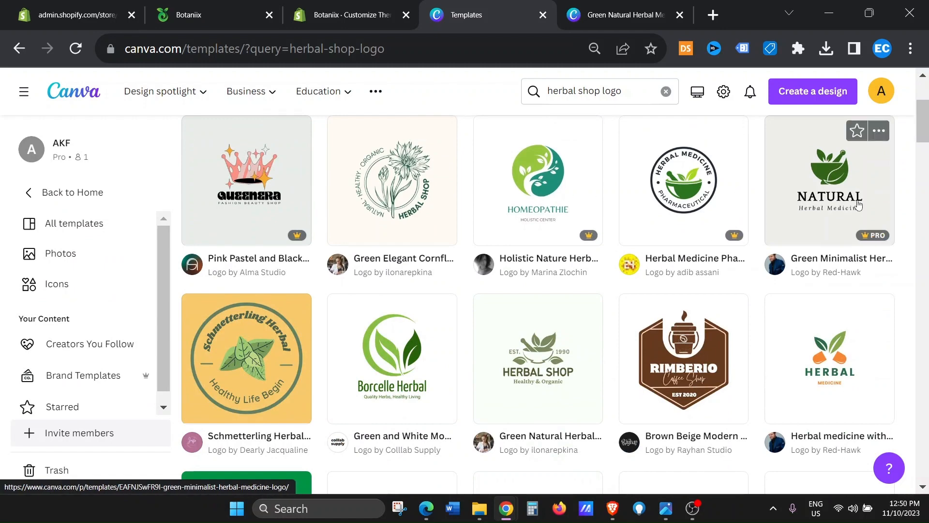
pyautogui.scroll(-3, 871, 375)
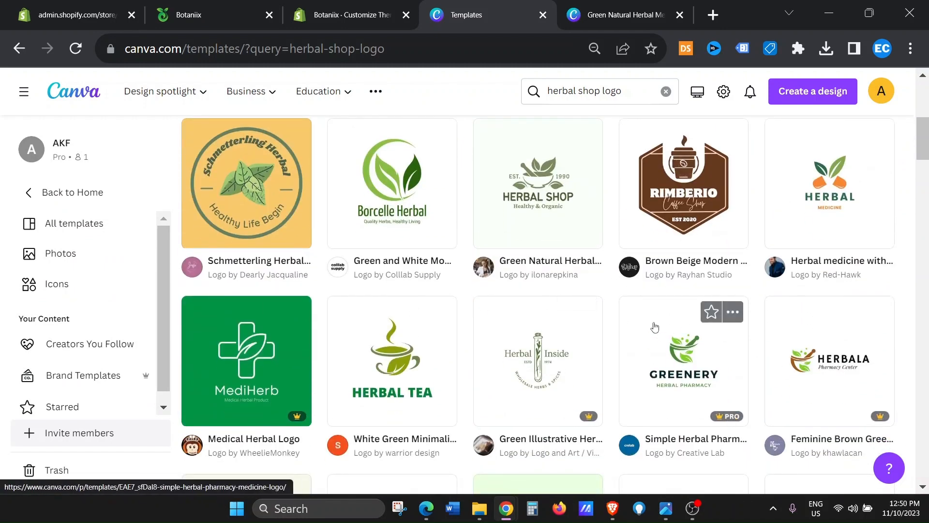
pyautogui.scroll(2, 660, 327)
pyautogui.scroll(-3, 659, 329)
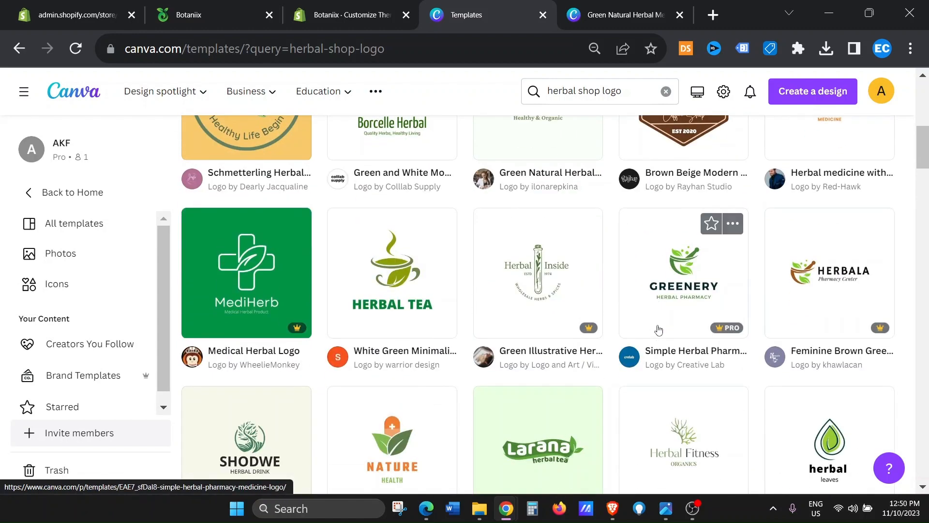
pyautogui.scroll(-2, 658, 329)
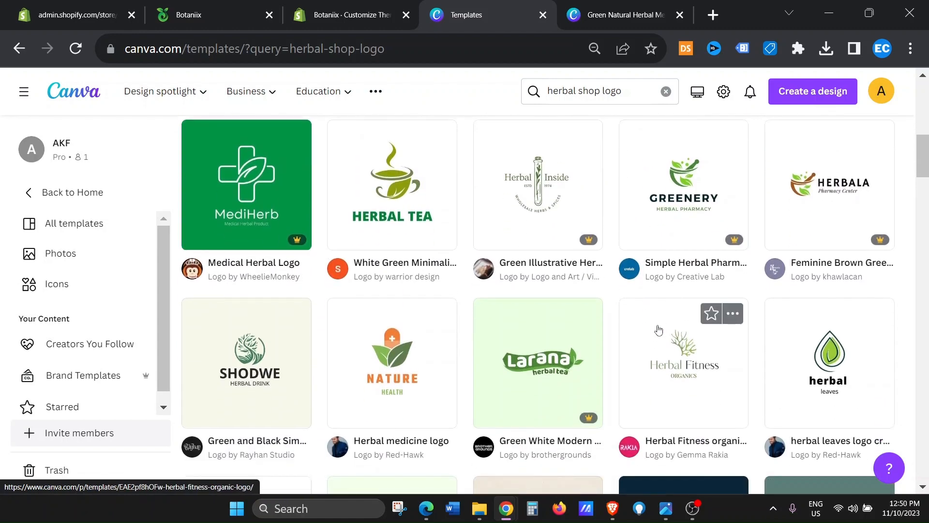
pyautogui.scroll(4, 594, 344)
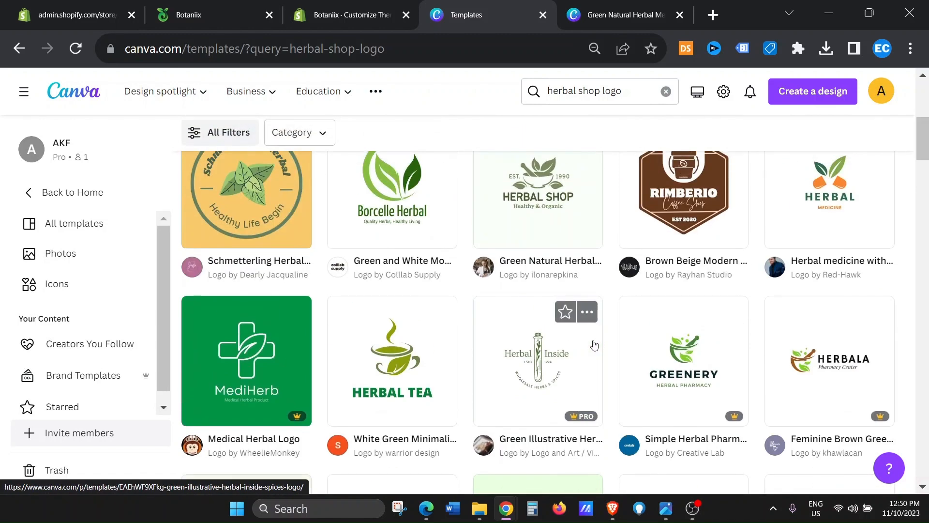
pyautogui.scroll(-6, 594, 344)
pyautogui.scroll(-4, 592, 344)
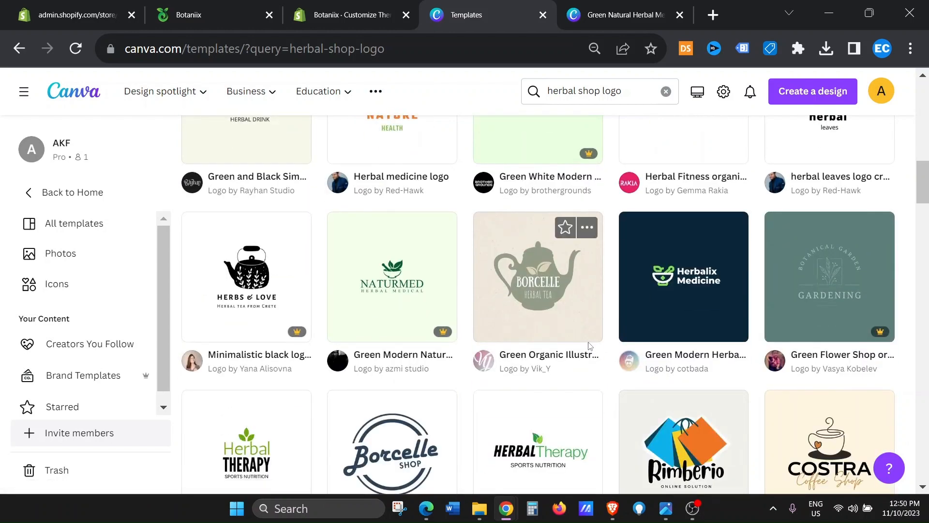
pyautogui.scroll(9, 632, 303)
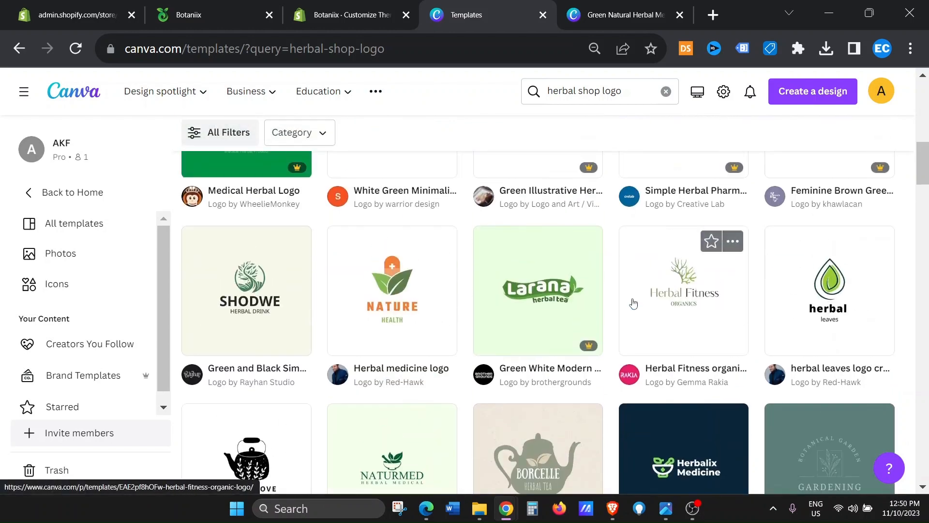
pyautogui.scroll(2, 633, 304)
pyautogui.scroll(-4, 629, 303)
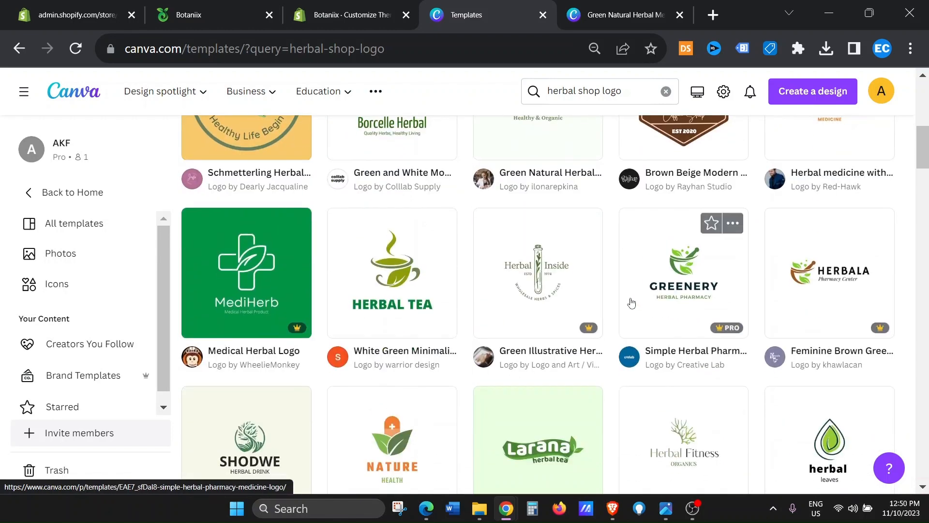
# - Open the Feminine Brown Green Herbal Pharmacy Center Logo template with the HERBALA design and start customizing it
pyautogui.click(842, 282)
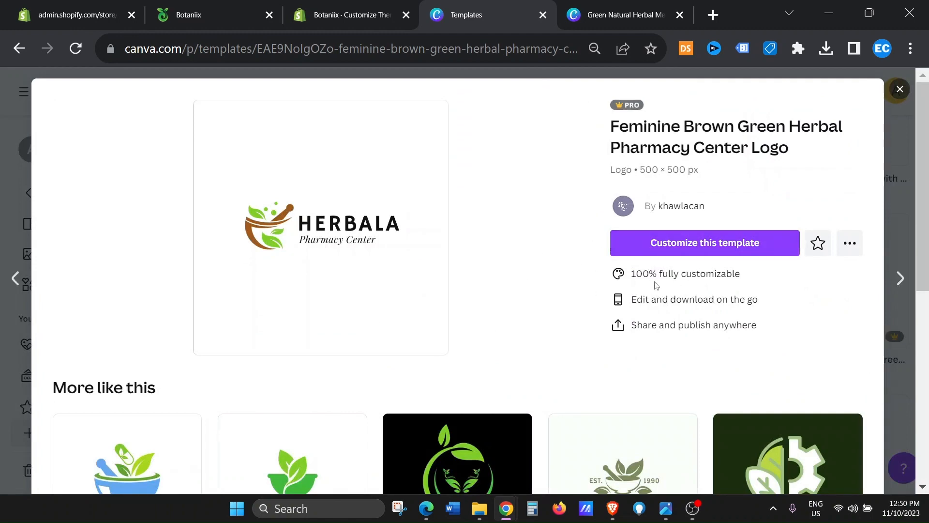
pyautogui.scroll(-12, 621, 285)
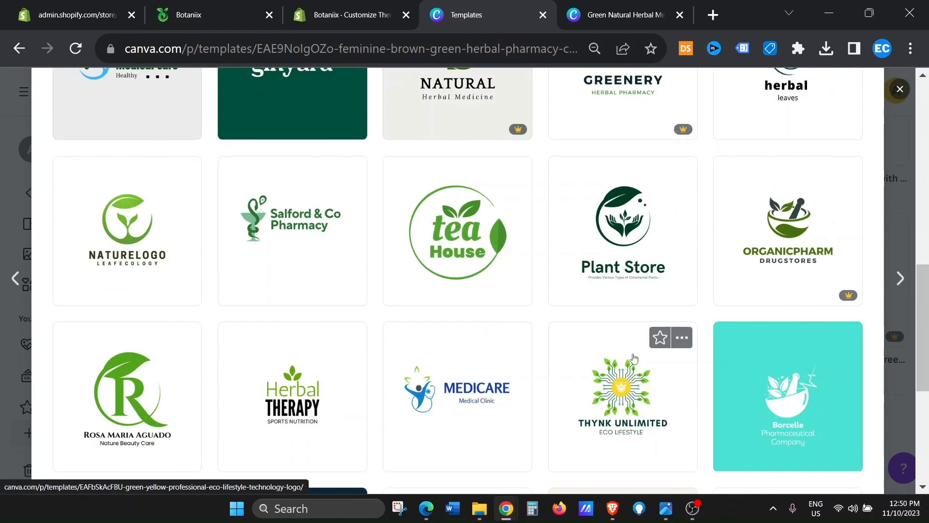
pyautogui.scroll(12, 635, 351)
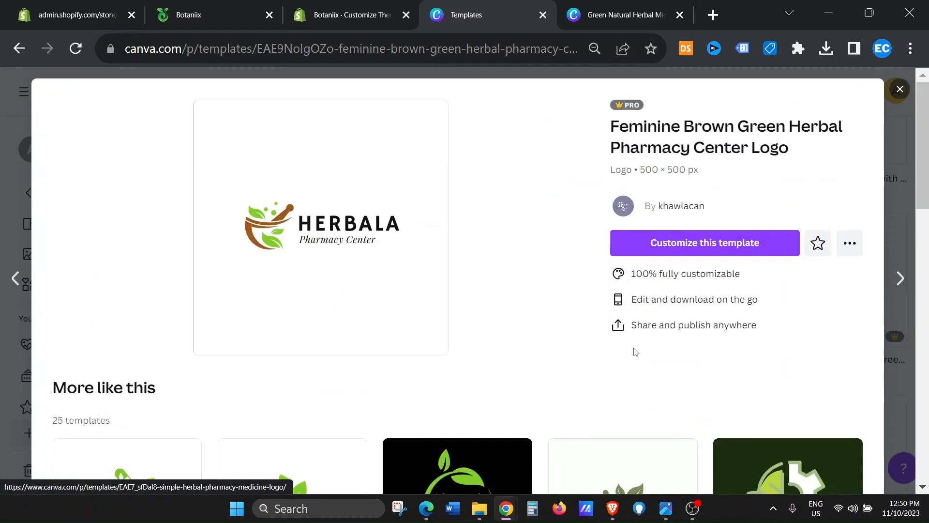
pyautogui.click(712, 248)
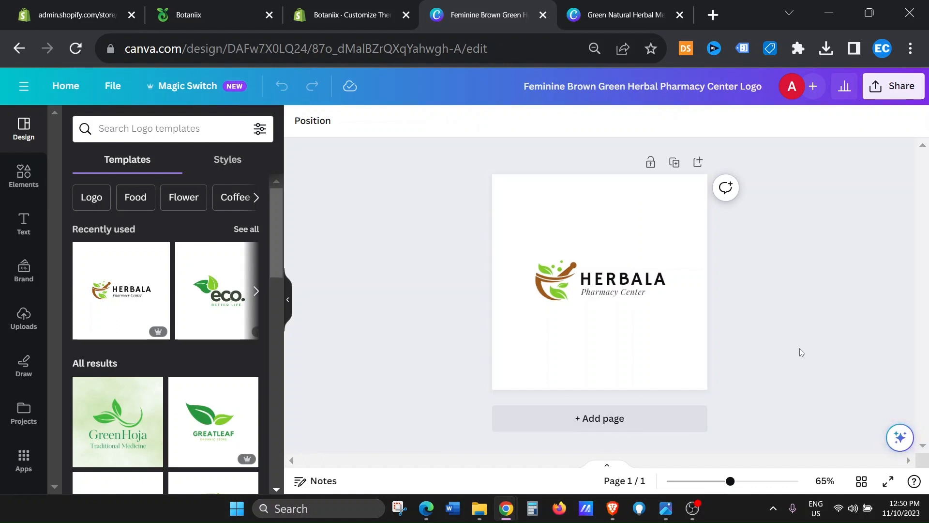
# - Examine the Magic Switch resize options and size categories available for the logo design
pyautogui.click(175, 92)
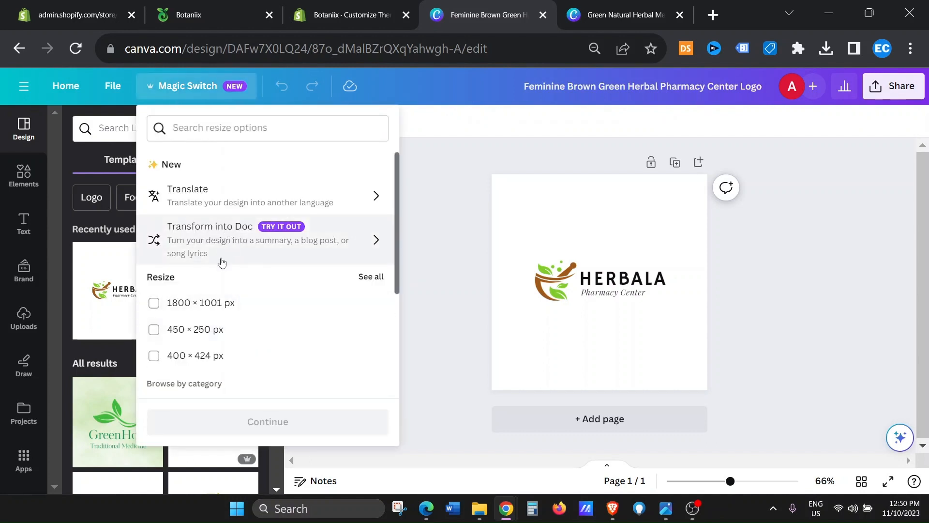
pyautogui.scroll(-3, 199, 259)
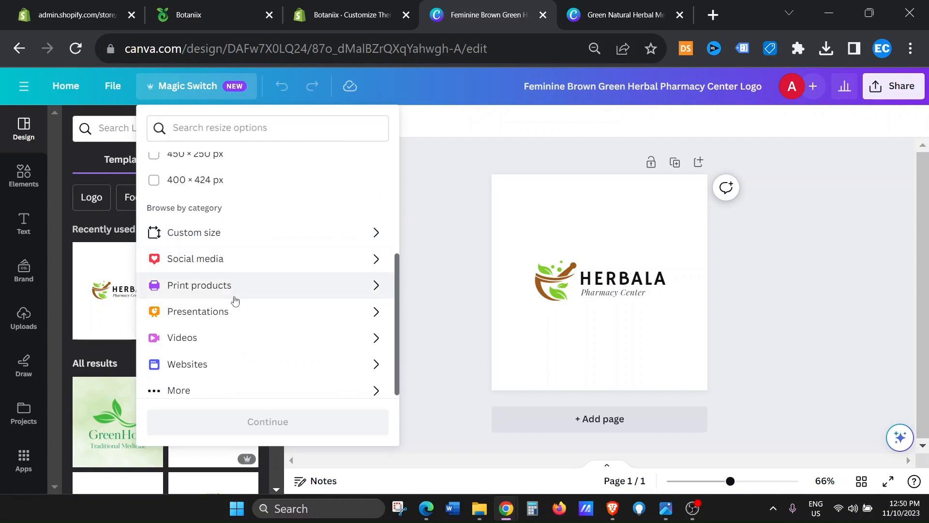
pyautogui.scroll(3, 232, 329)
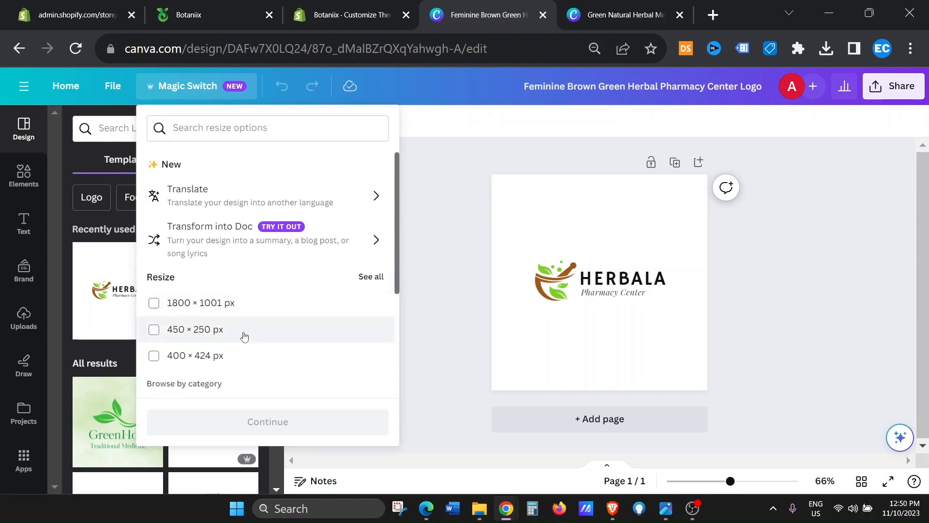
pyautogui.click(448, 178)
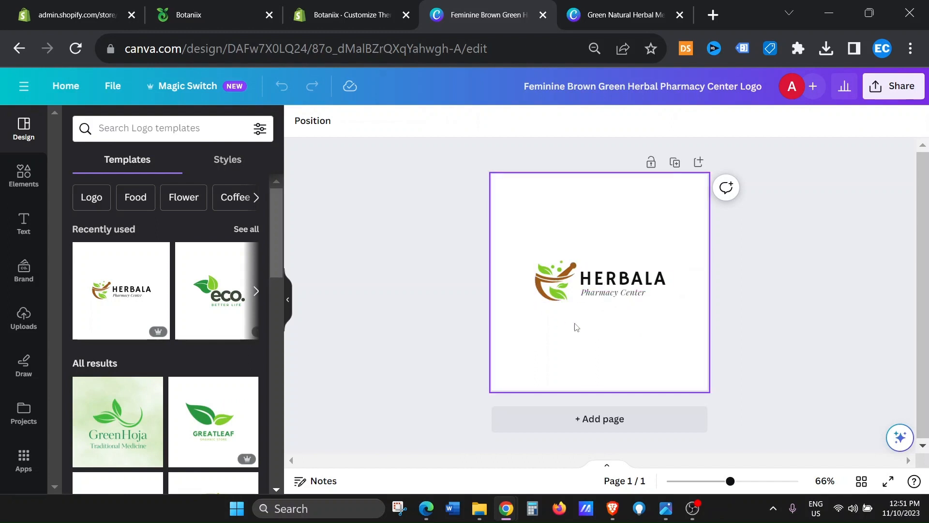
# - Replace the HERBALA name text in the logo with BOTANIIX
pyautogui.click(555, 283)
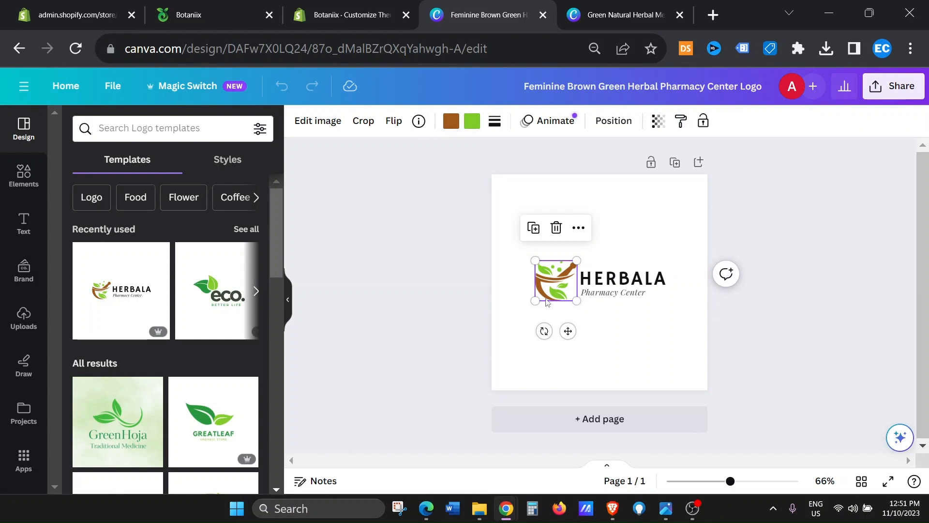
pyautogui.click(644, 284)
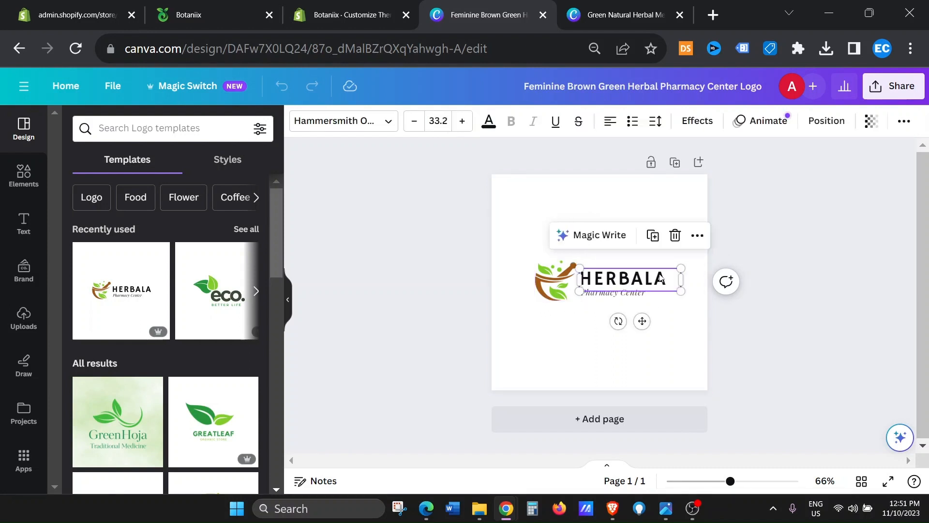
pyautogui.doubleClick(662, 279)
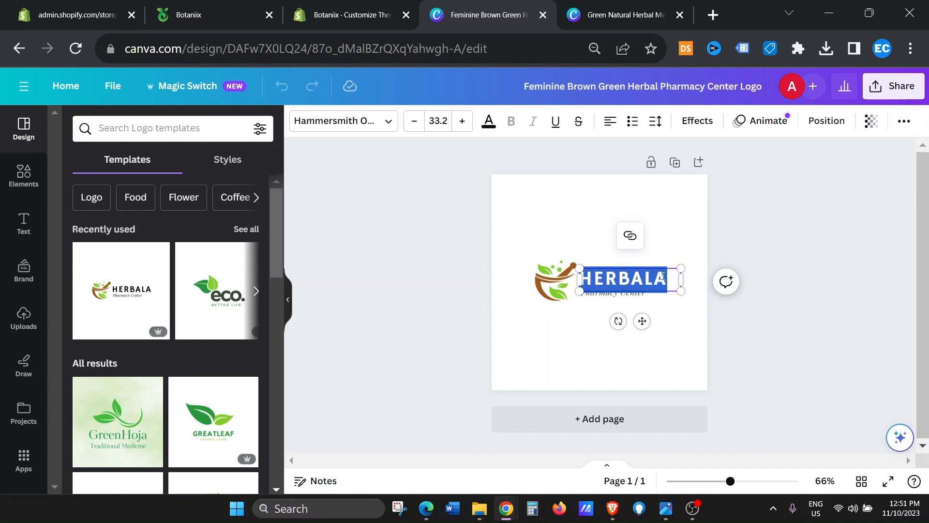
pyautogui.write('BOT')
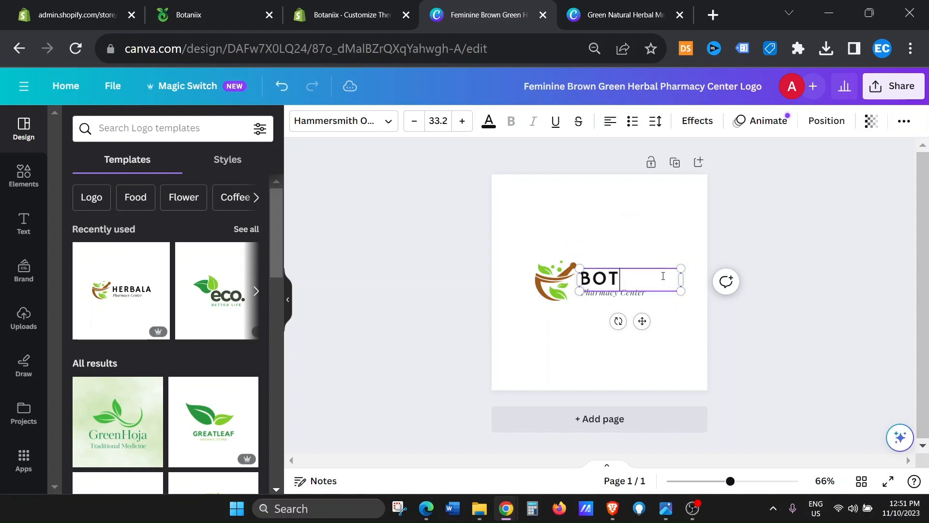
pyautogui.write('ANIIX')
pyautogui.click(577, 341)
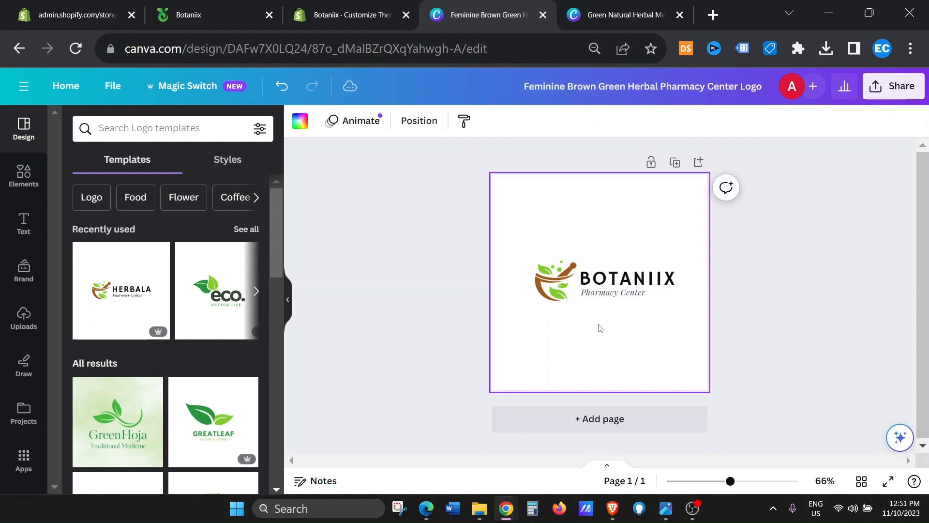
# - Replace the "Pharmacy Center" tagline under the BOTANIIX name with "Health & Beauty"
pyautogui.click(615, 297)
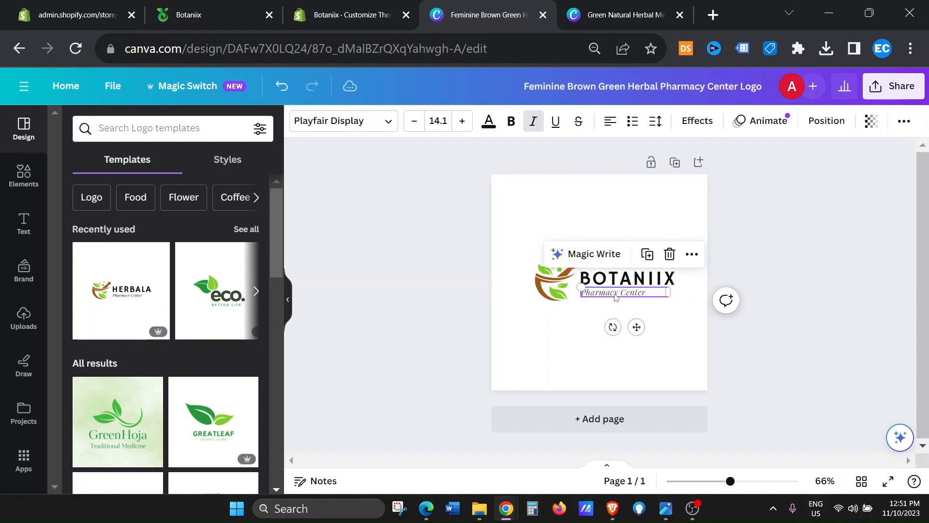
pyautogui.doubleClick(645, 293)
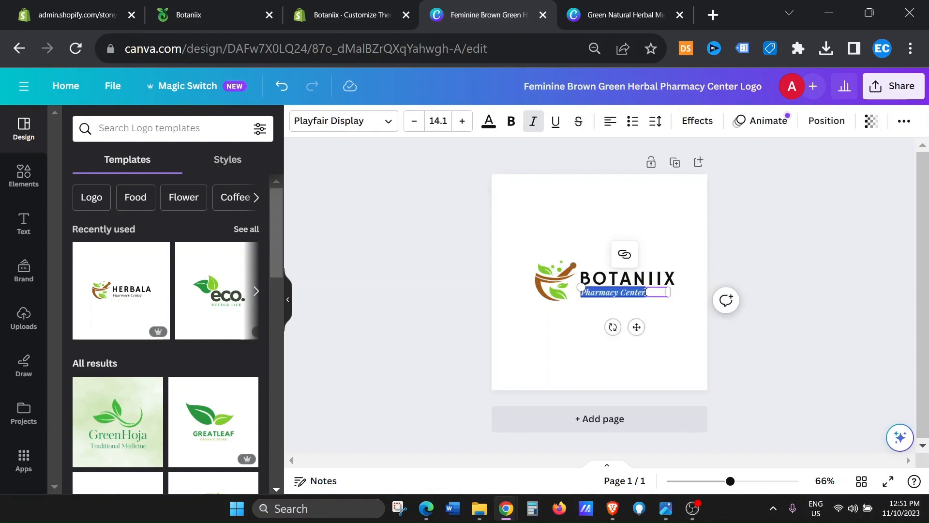
pyautogui.write('Heal')
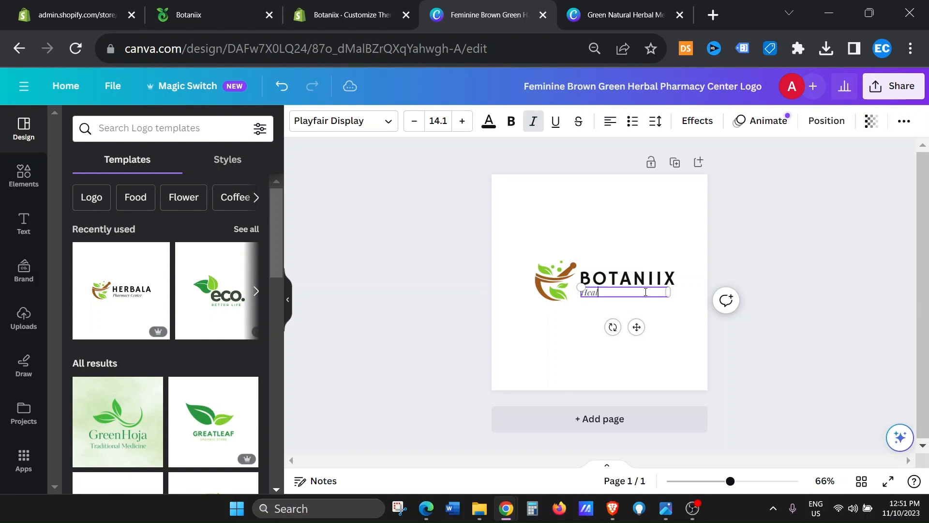
pyautogui.write('th & Beauty')
pyautogui.click(554, 203)
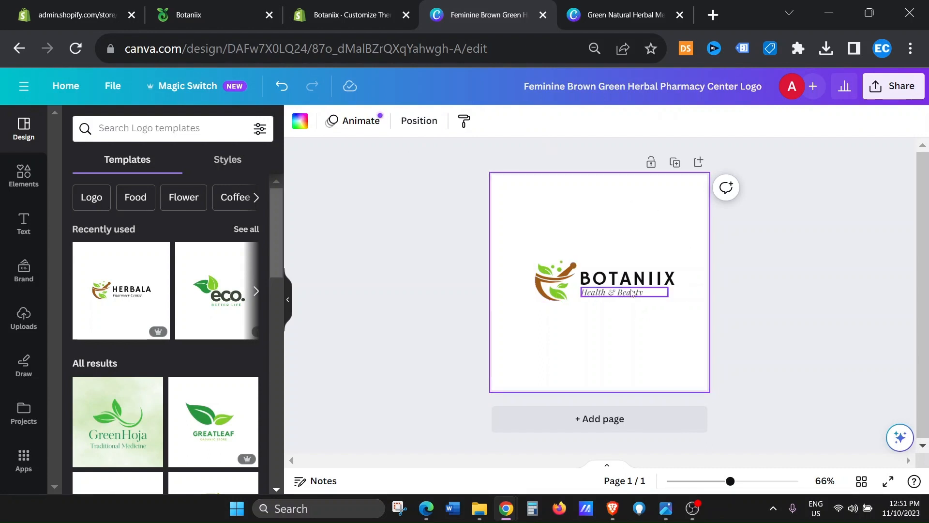
# - Download the logo design as a PNG with a transparent background
pyautogui.click(883, 99)
pyautogui.scroll(-2, 774, 290)
pyautogui.click(767, 333)
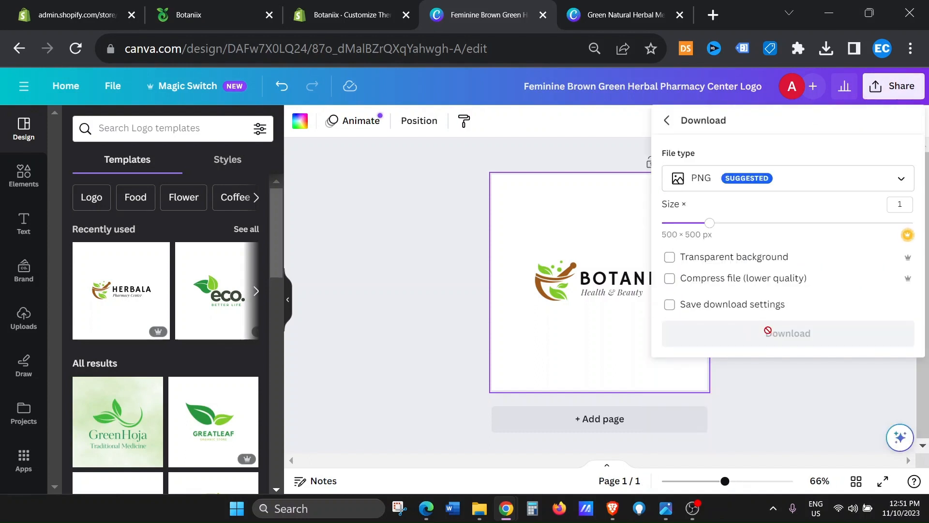
pyautogui.click(670, 259)
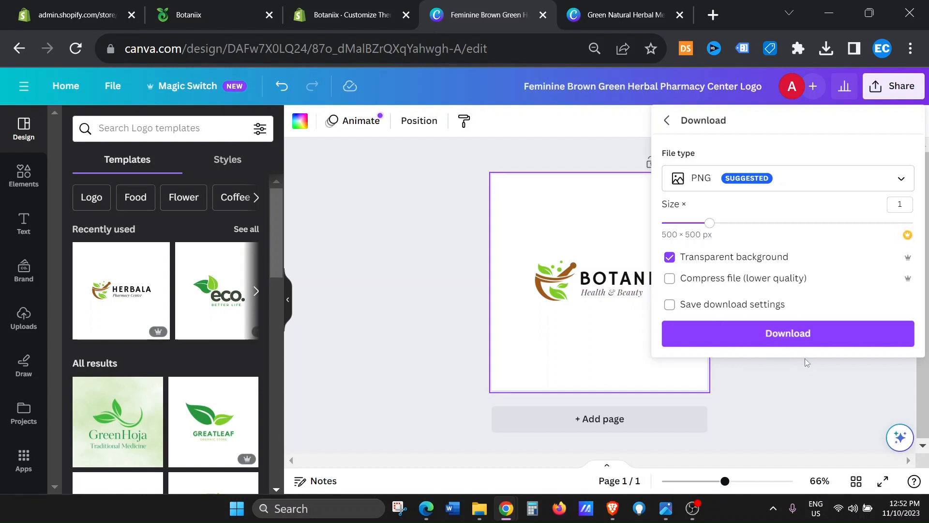
pyautogui.click(795, 338)
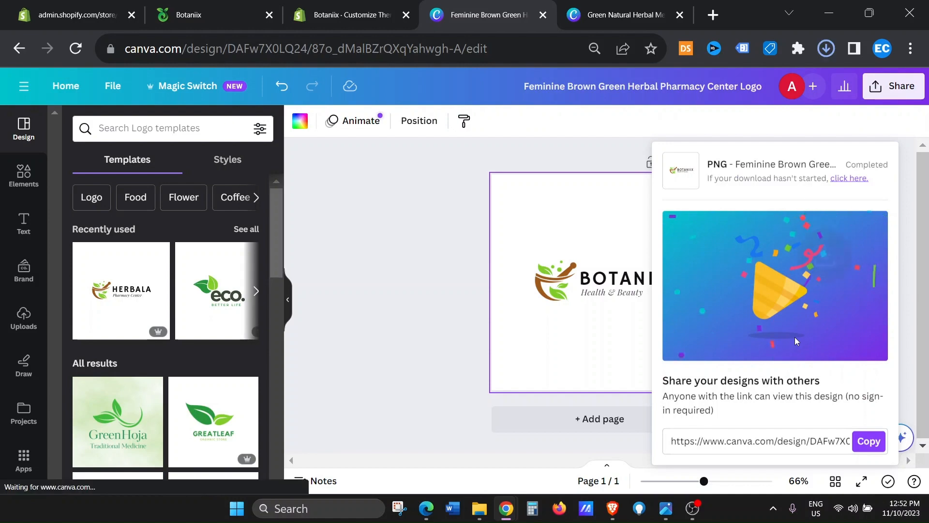
# - Open the downloaded Feminine Brown Green Herbal Pharmacy Center Logo.png in the Photos app for editing
pyautogui.click(634, 85)
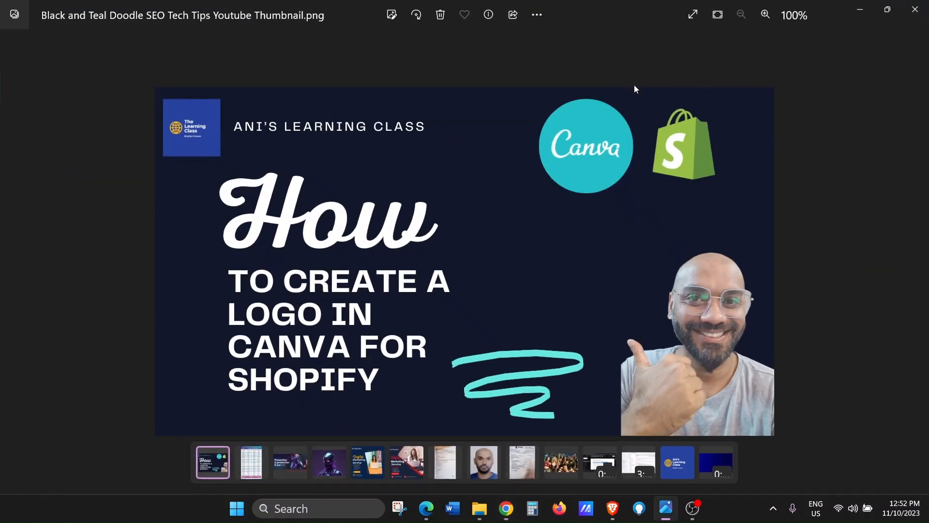
pyautogui.click(651, 165)
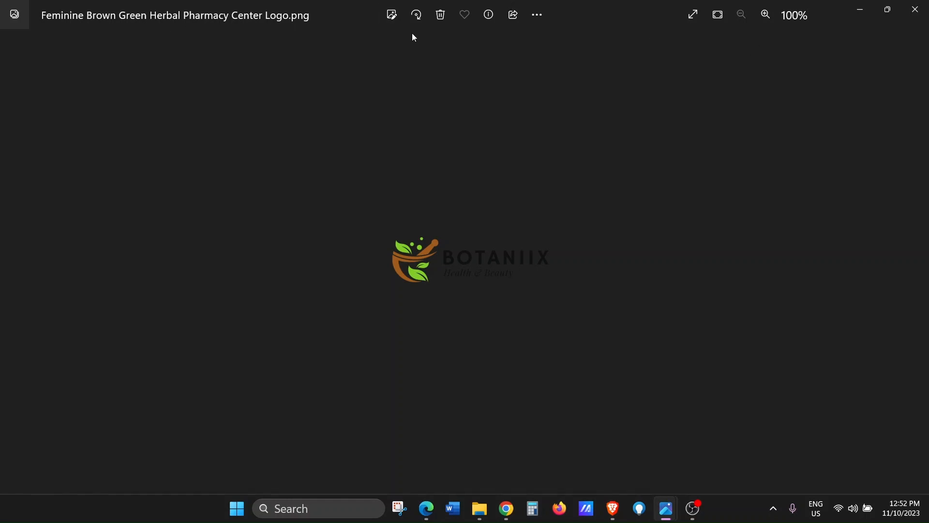
pyautogui.click(400, 16)
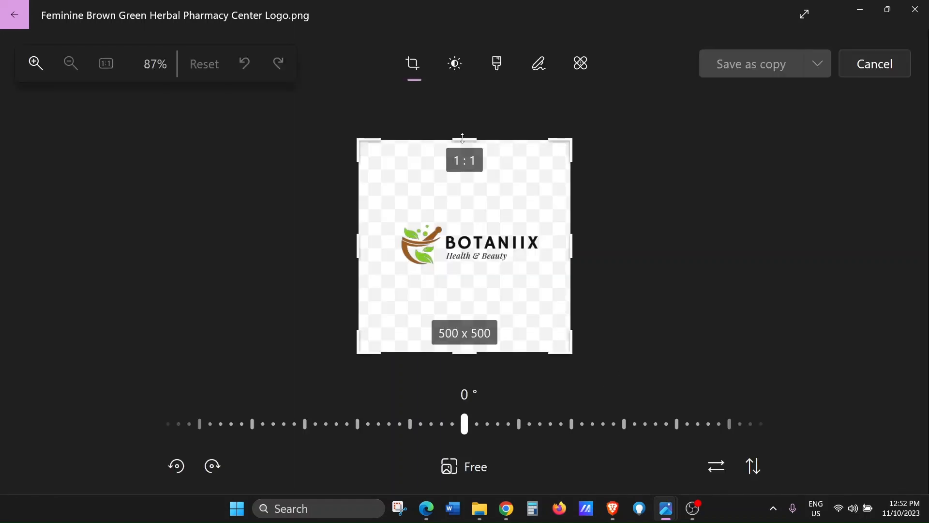
# - Crop the empty margins around the logo on all four sides to 334 x 119 pixels and save the image
pyautogui.moveTo(463, 138); pyautogui.dragTo(464, 215)
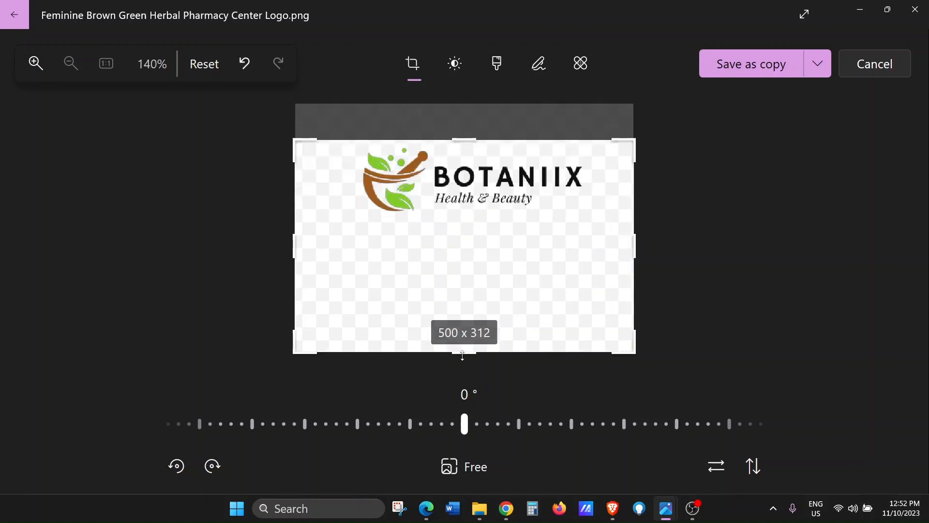
pyautogui.moveTo(463, 356); pyautogui.dragTo(464, 189)
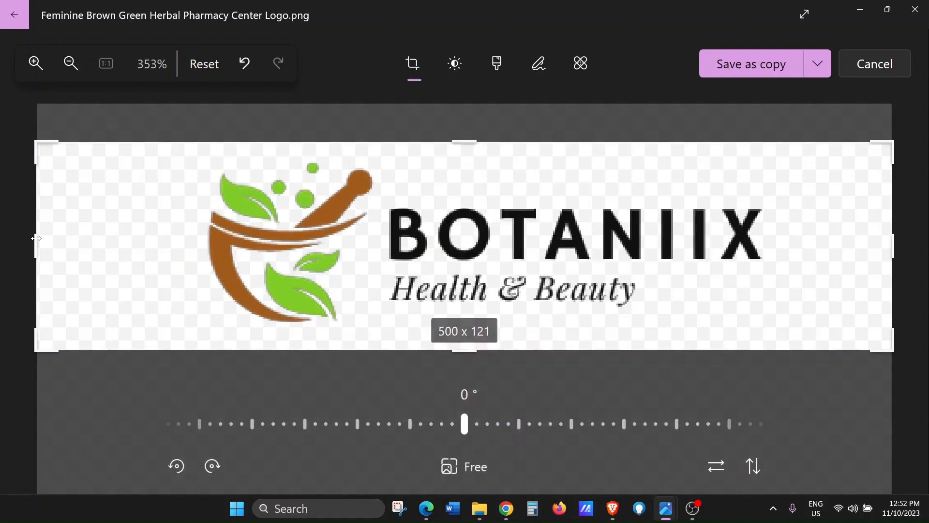
pyautogui.moveTo(36, 238); pyautogui.dragTo(199, 238)
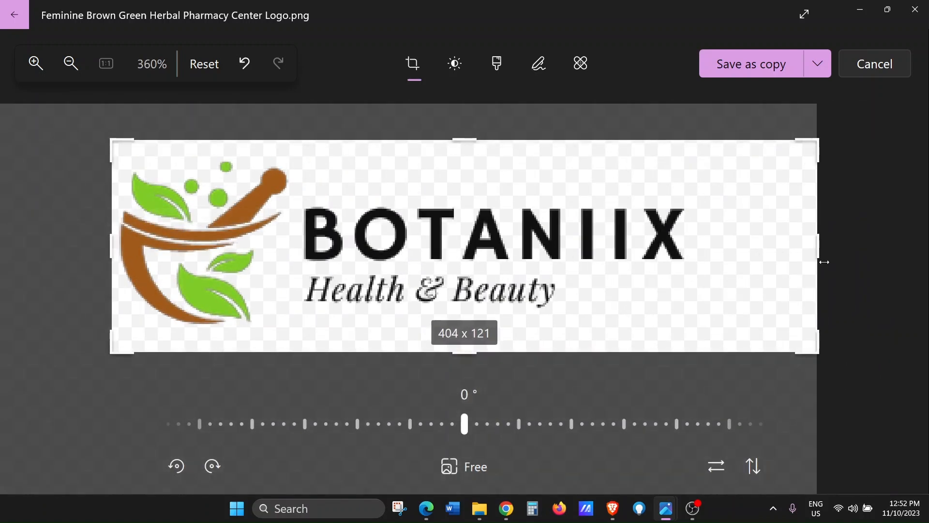
pyautogui.moveTo(824, 262); pyautogui.dragTo(692, 262)
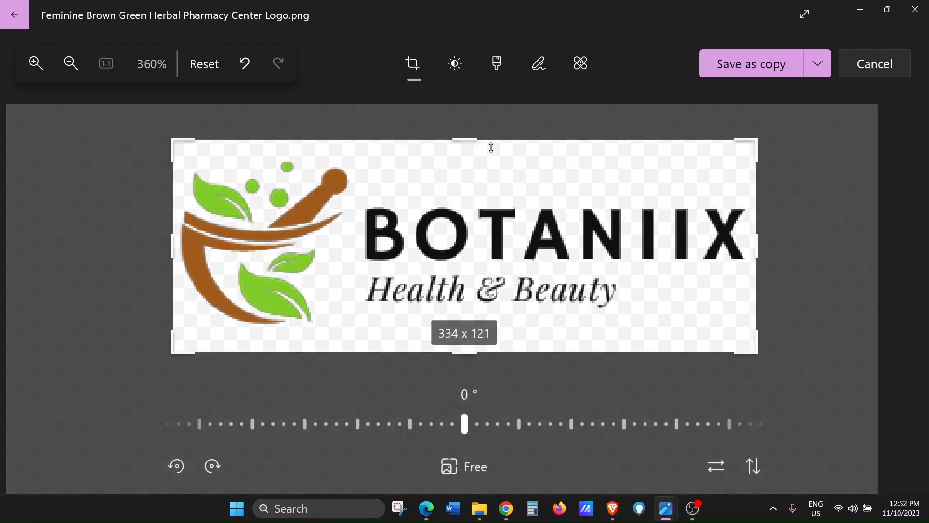
pyautogui.moveTo(466, 142); pyautogui.dragTo(467, 145)
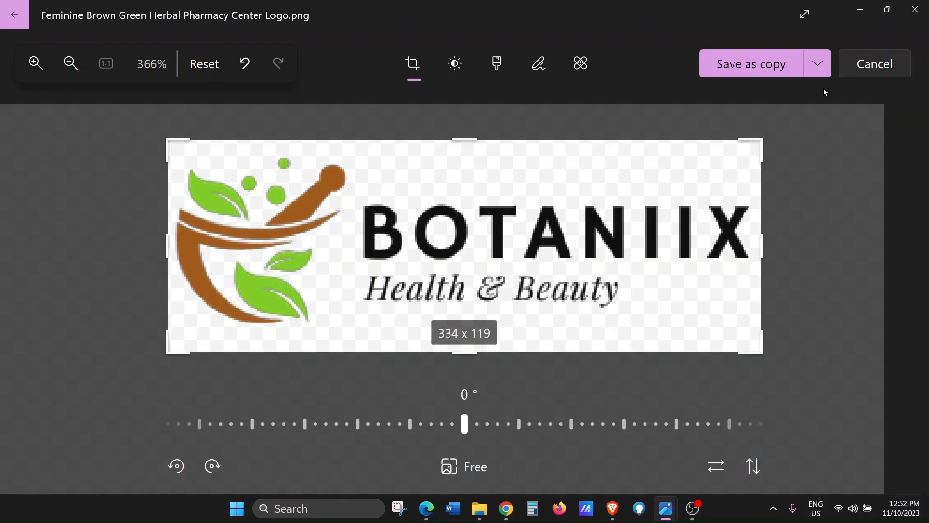
pyautogui.click(817, 63)
pyautogui.click(727, 99)
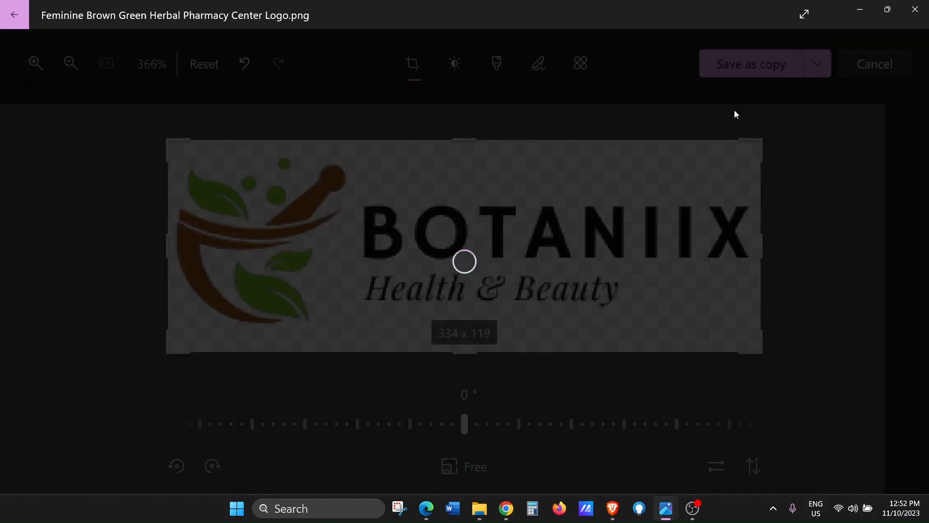
# - Switch to the Shopify theme editor in Chrome and open the home page's Header section settings
pyautogui.moveTo(490, 518)
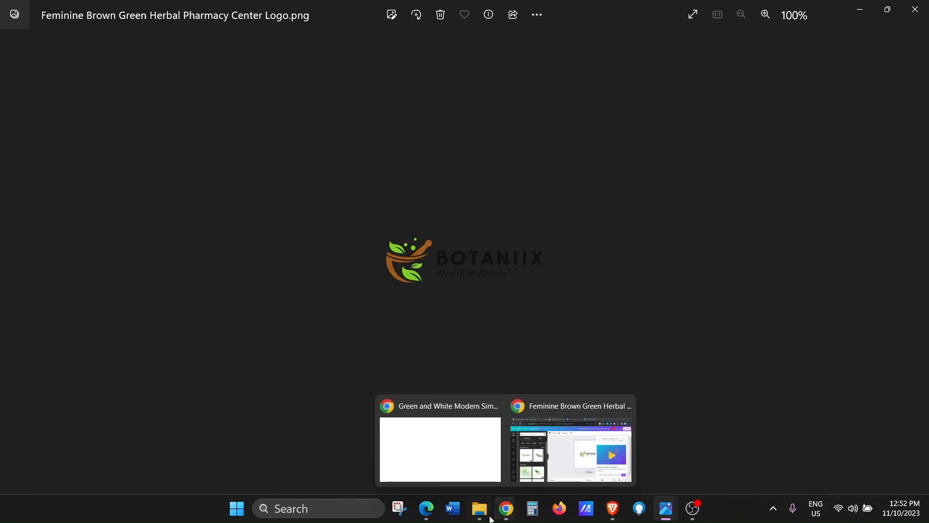
pyautogui.click(467, 470)
pyautogui.click(358, 15)
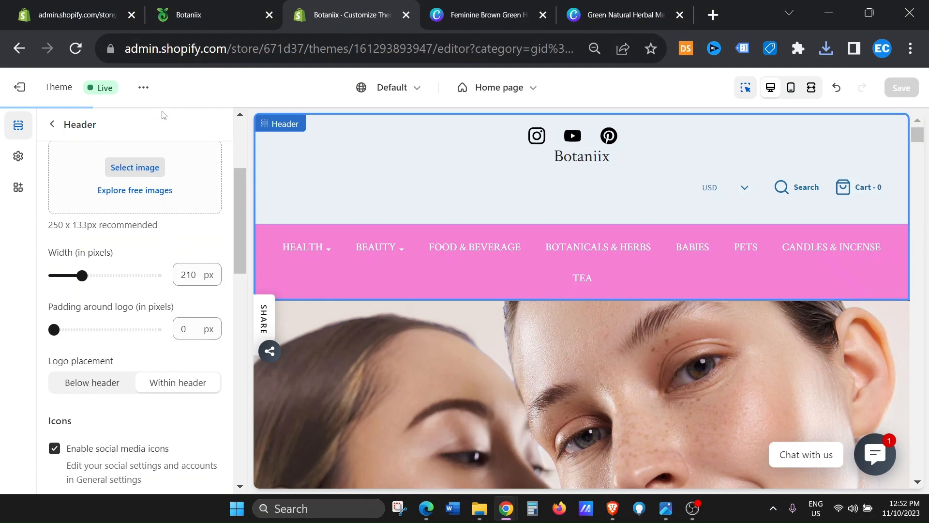
pyautogui.click(52, 125)
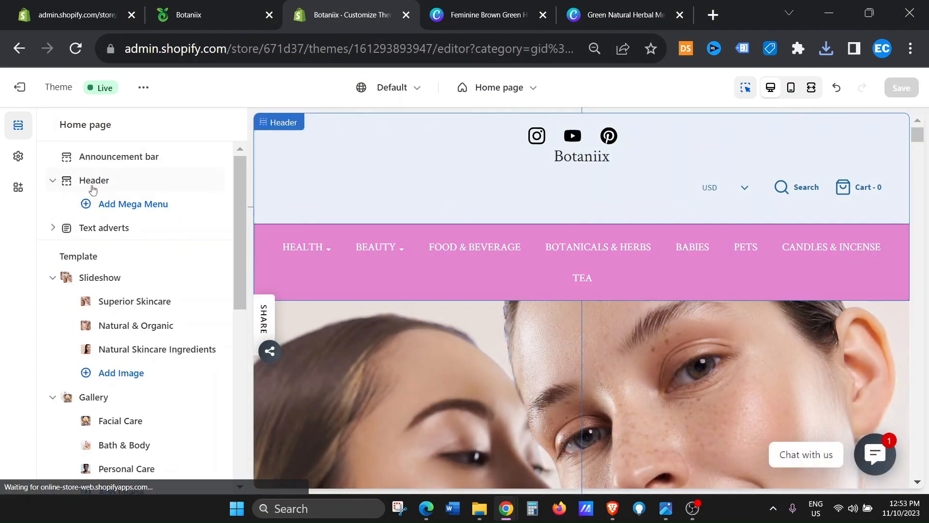
pyautogui.click(97, 185)
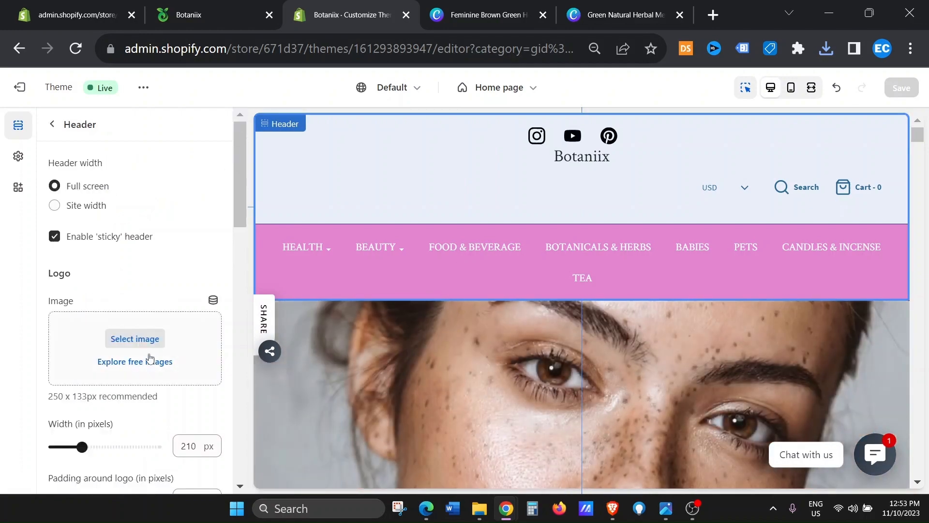
# - Upload the cropped Feminine Brown Green Herbal Pharmacy Center Logo PNG and set it as the header's logo image
pyautogui.click(135, 339)
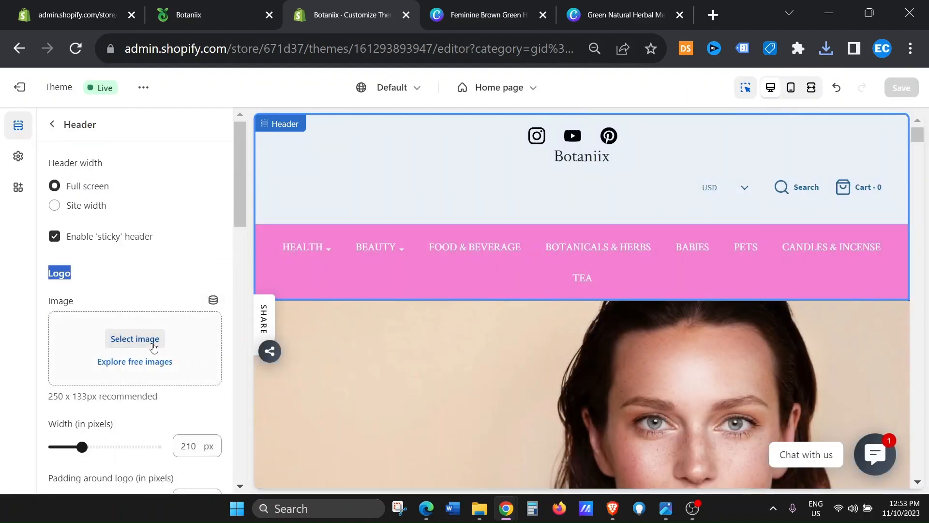
pyautogui.click(147, 345)
pyautogui.click(541, 213)
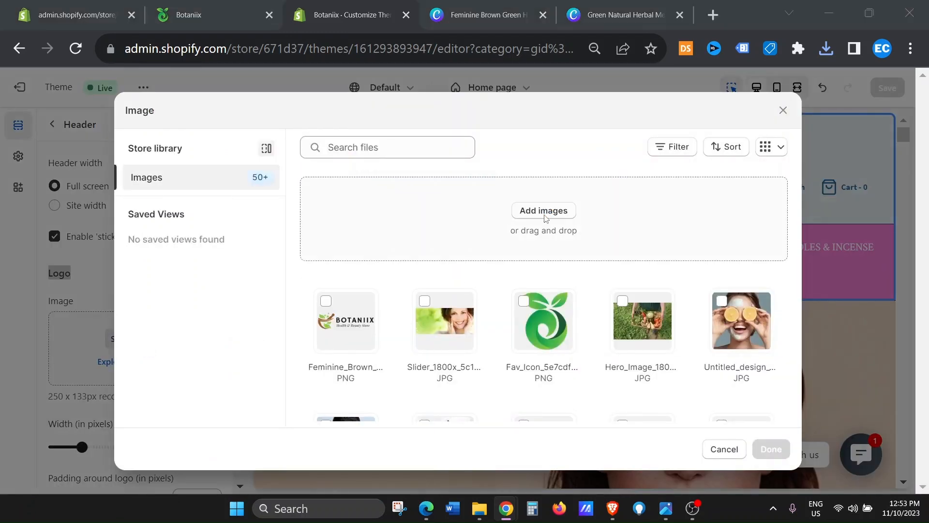
pyautogui.click(255, 175)
pyautogui.doubleClick(255, 174)
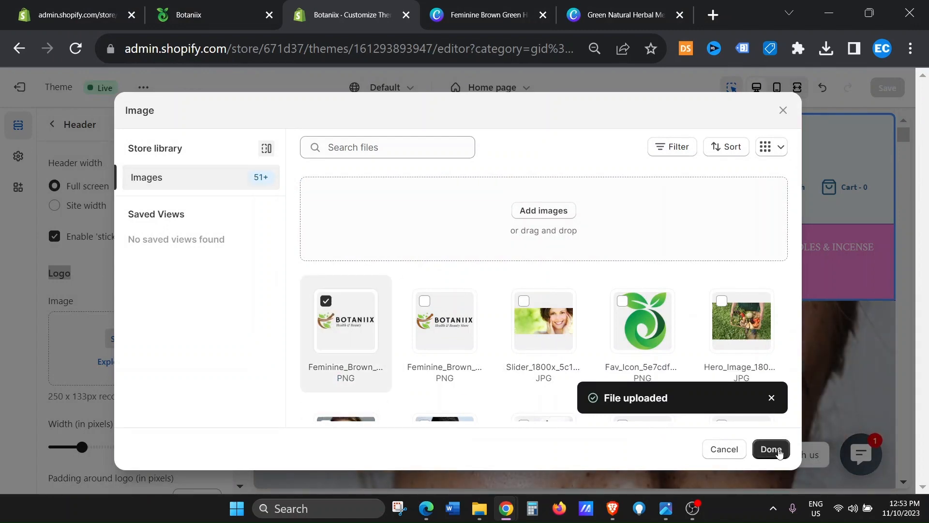
pyautogui.click(771, 449)
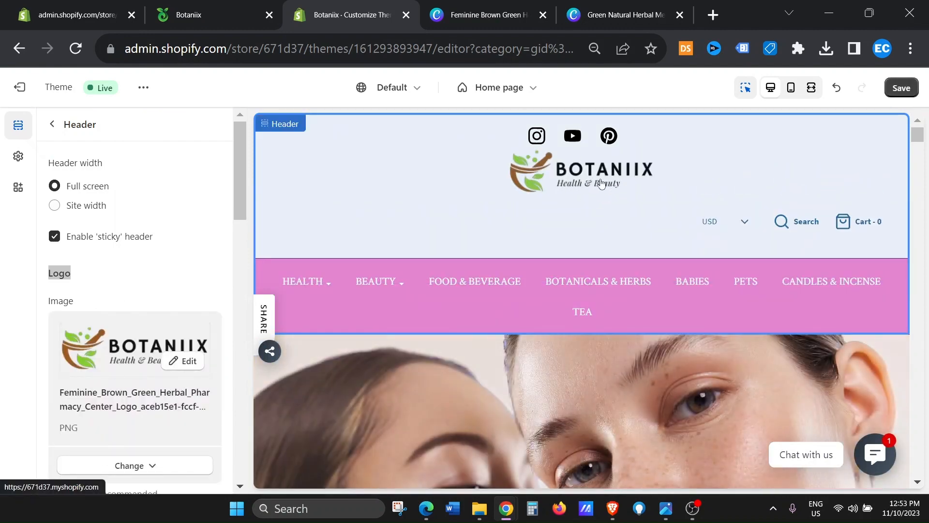
# - Set the header logo's width to 210 px and save the theme changes
pyautogui.scroll(-7, 161, 309)
pyautogui.scroll(2, 94, 291)
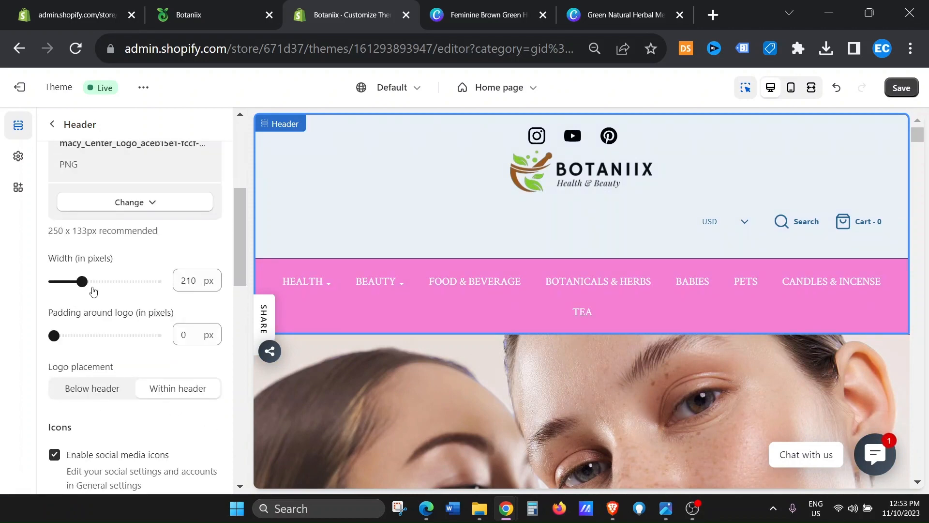
pyautogui.moveTo(80, 282)
pyautogui.mouseDown()
pyautogui.moveTo(54, 280)
pyautogui.moveTo(107, 282)
pyautogui.moveTo(43, 282)
pyautogui.moveTo(81, 281)
pyautogui.mouseUp()
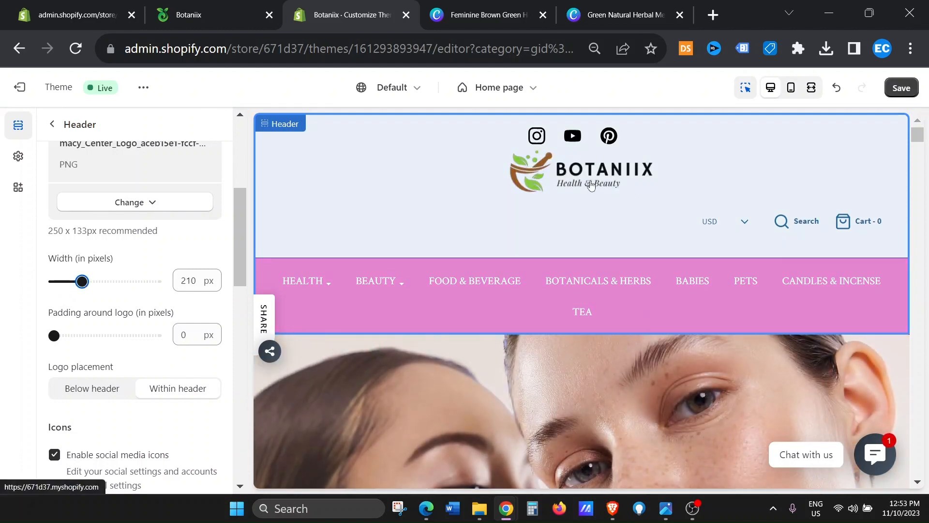
pyautogui.click(911, 89)
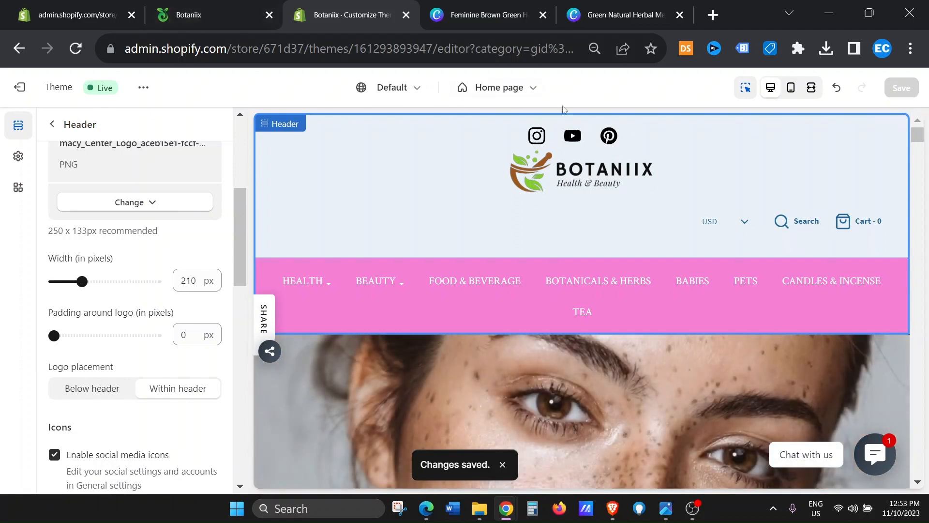
# - Reload the live botaniix.com storefront to check the header logo
pyautogui.click(209, 8)
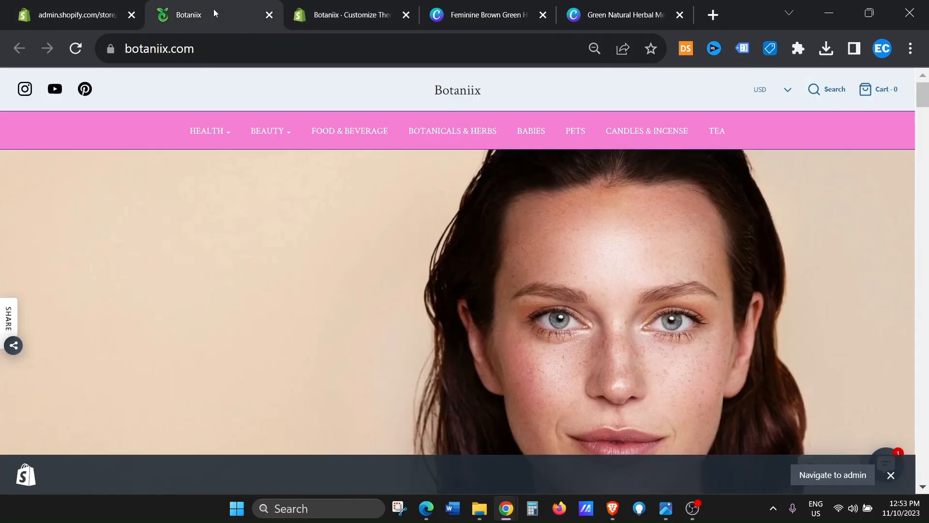
pyautogui.click(75, 48)
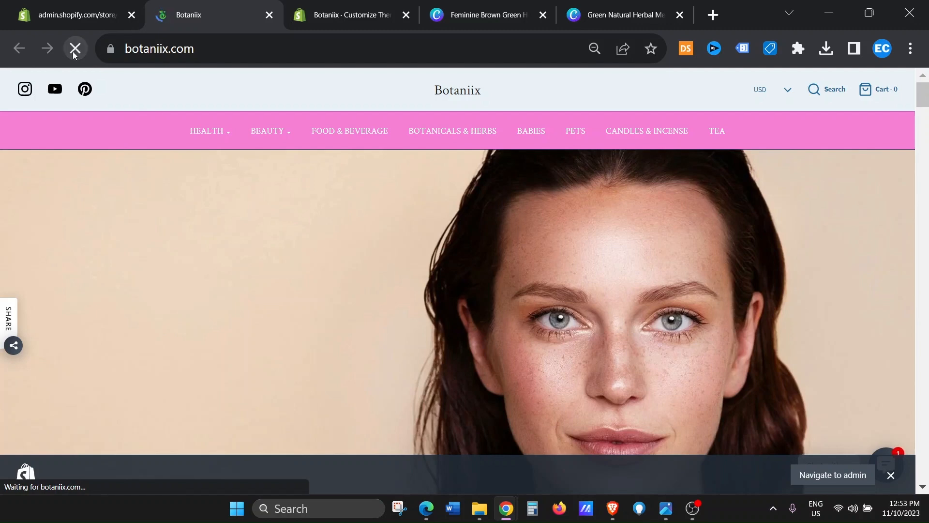